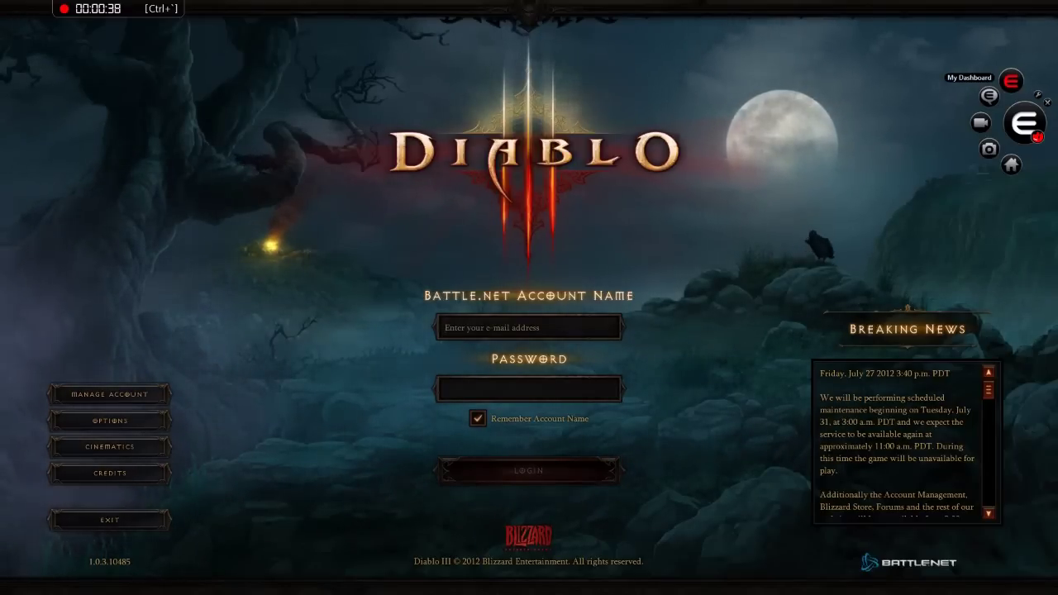
Step: Open Enjin Chat's Multi-IM and move its window to the left side of the screen
click(988, 96)
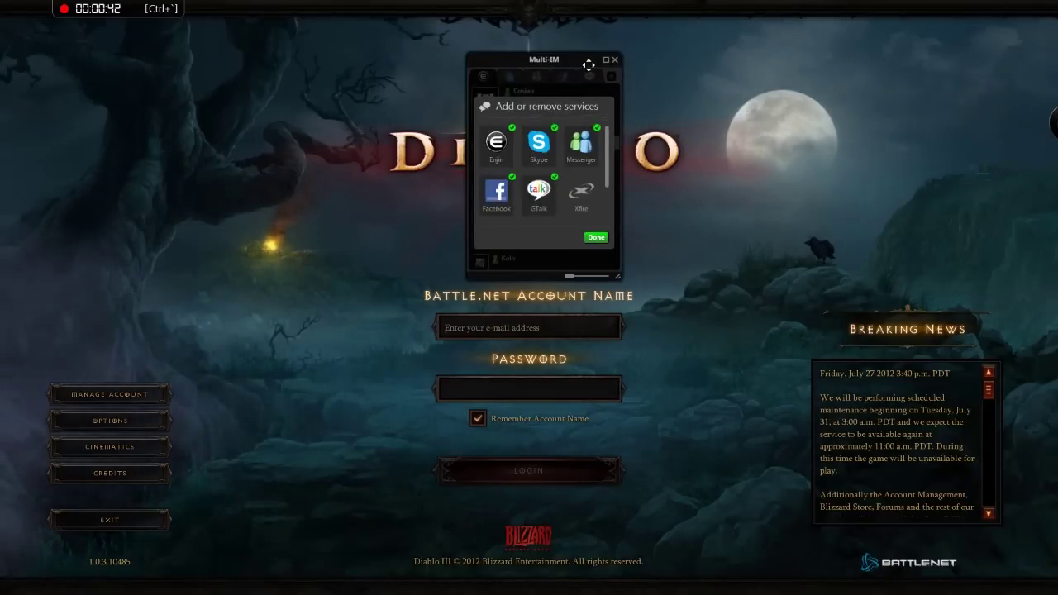
drag(581, 60, 288, 162)
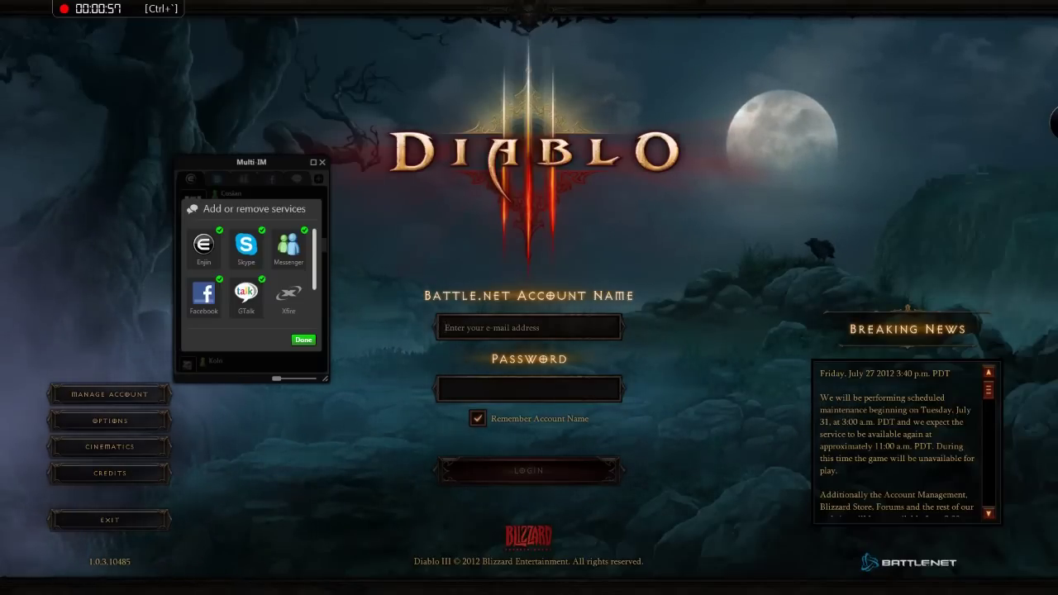
scroll(248, 273, down, 2)
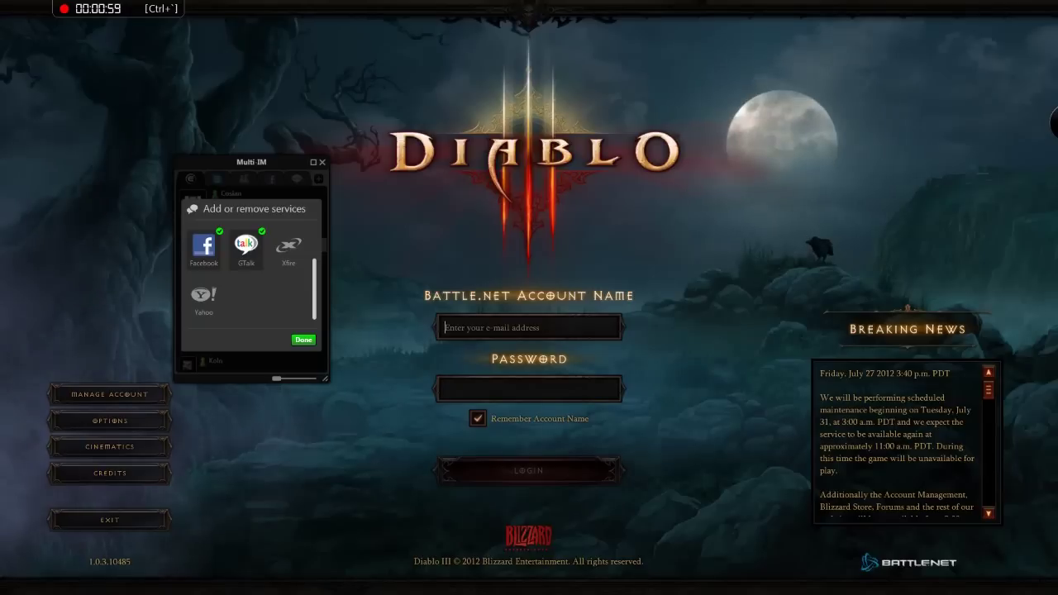
scroll(248, 273, up, 2)
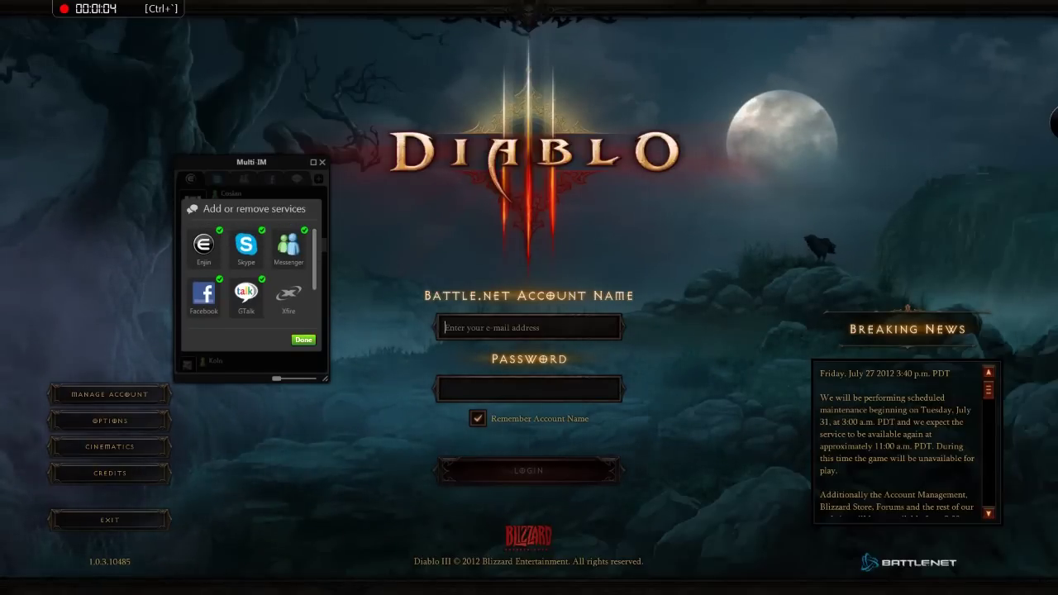
Step: Confirm the chosen services with Done and start a chat with an online friend
click(303, 340)
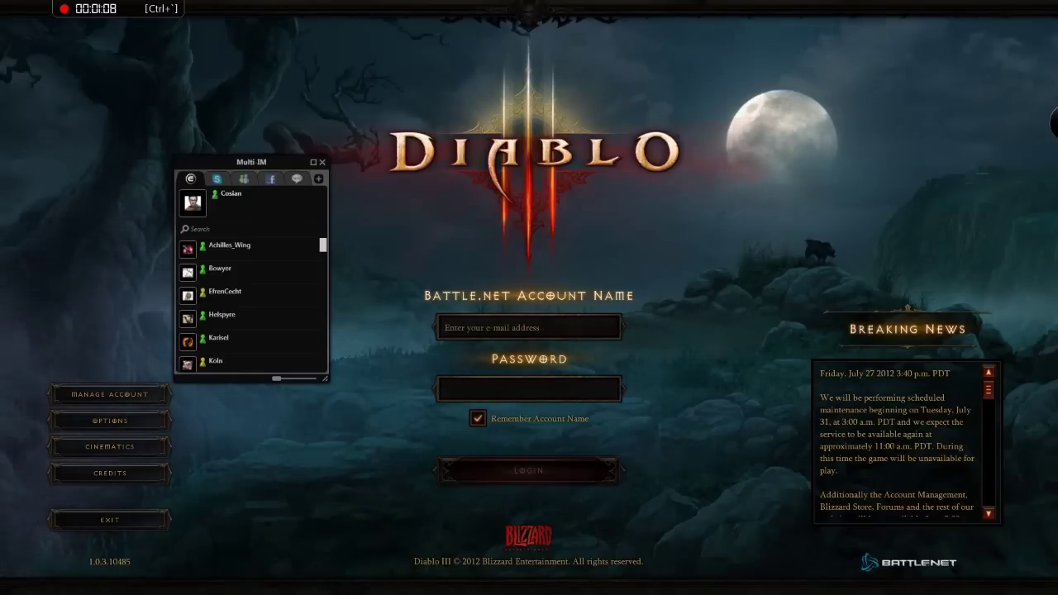
scroll(248, 302, down, 3)
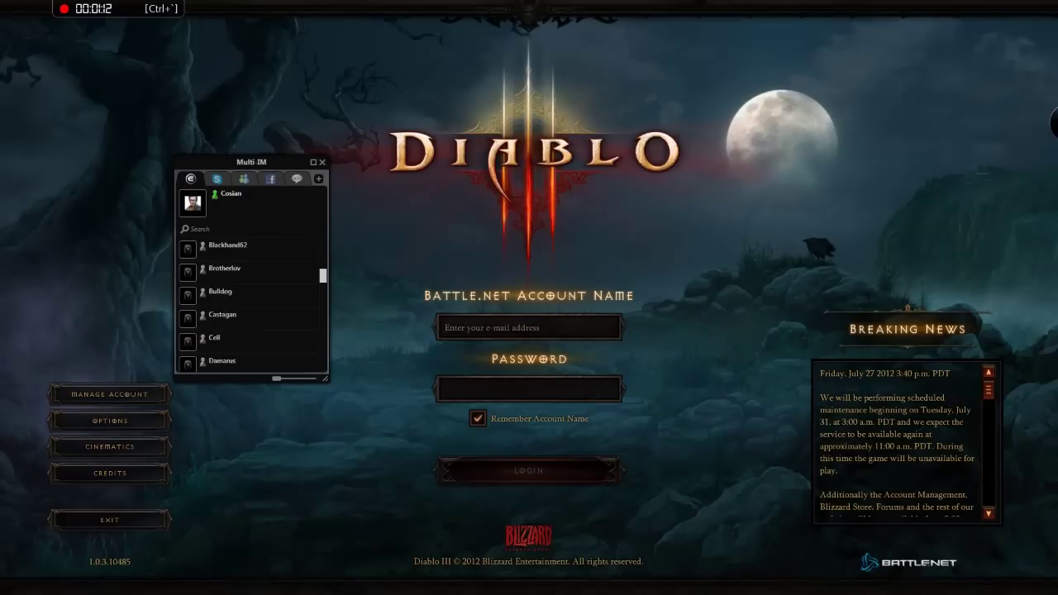
scroll(248, 302, up, 2)
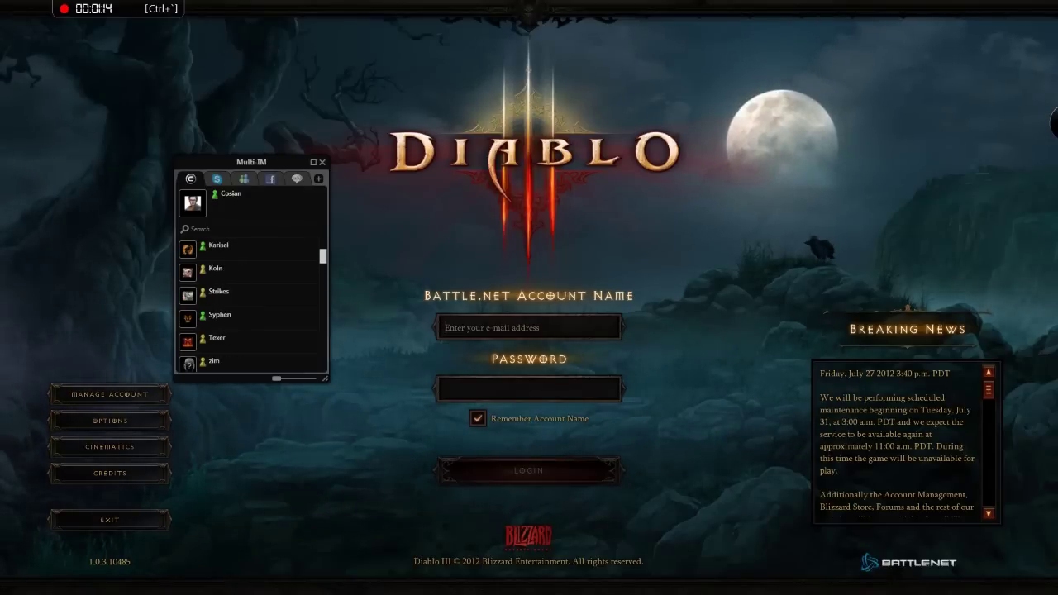
mouse_move(306, 317)
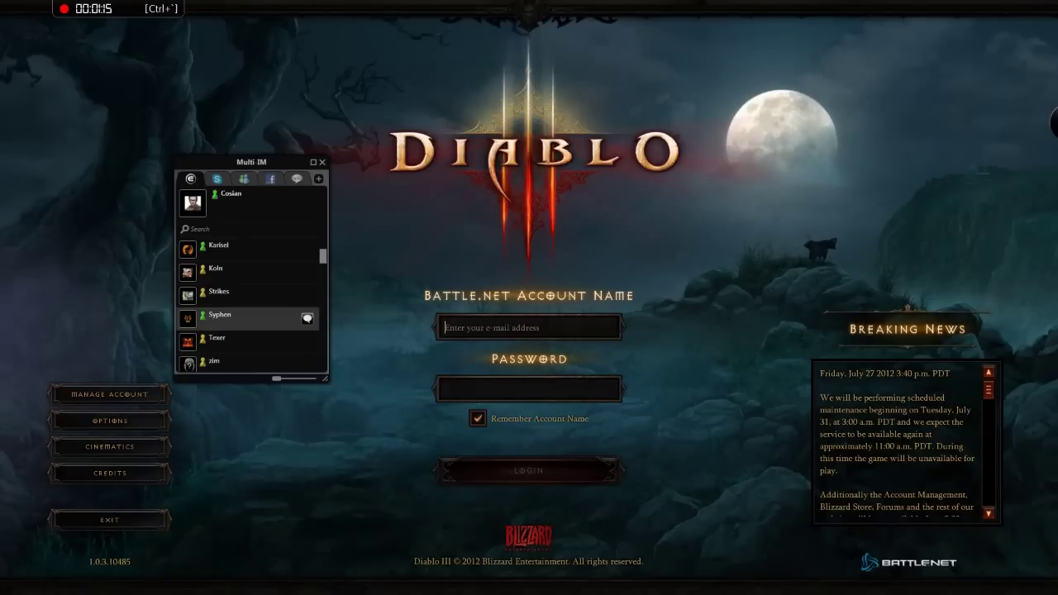
click(307, 319)
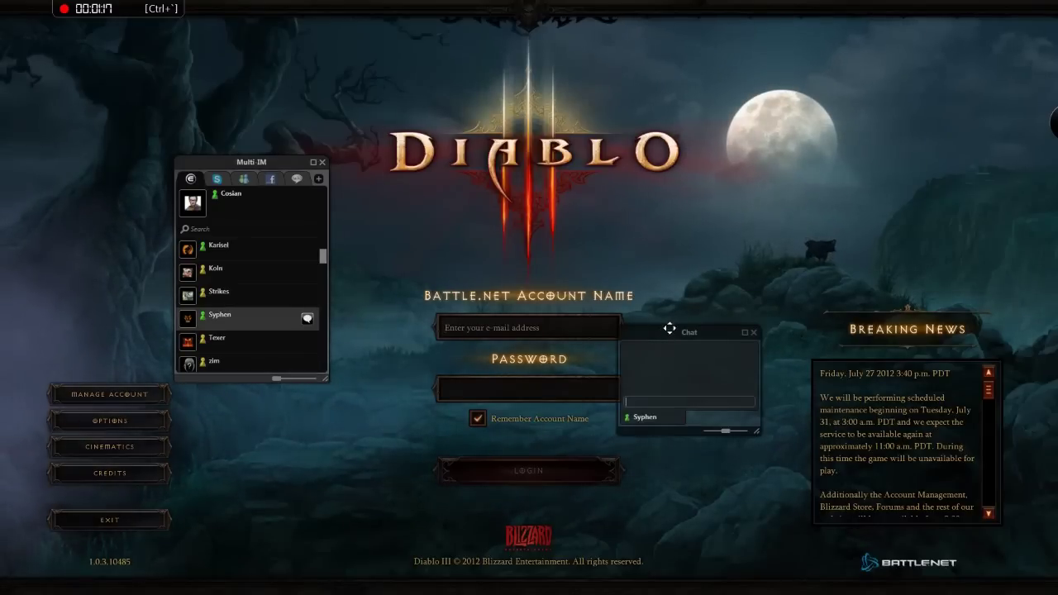
Step: Place the chat beside the contact list, send 'hey you up', and hide the chat windows
drag(669, 331, 398, 193)
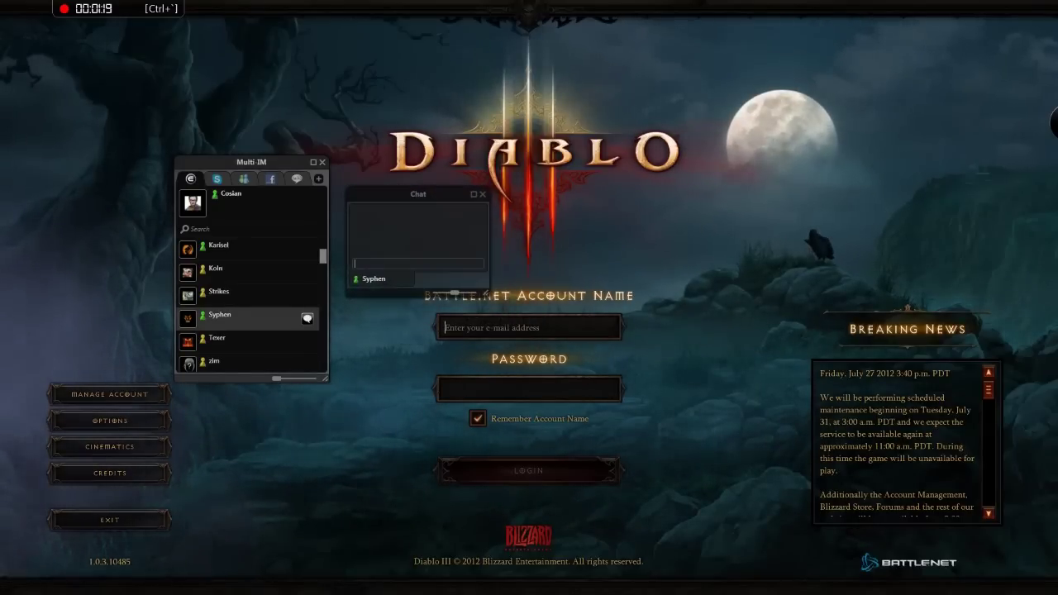
text(hey you up)
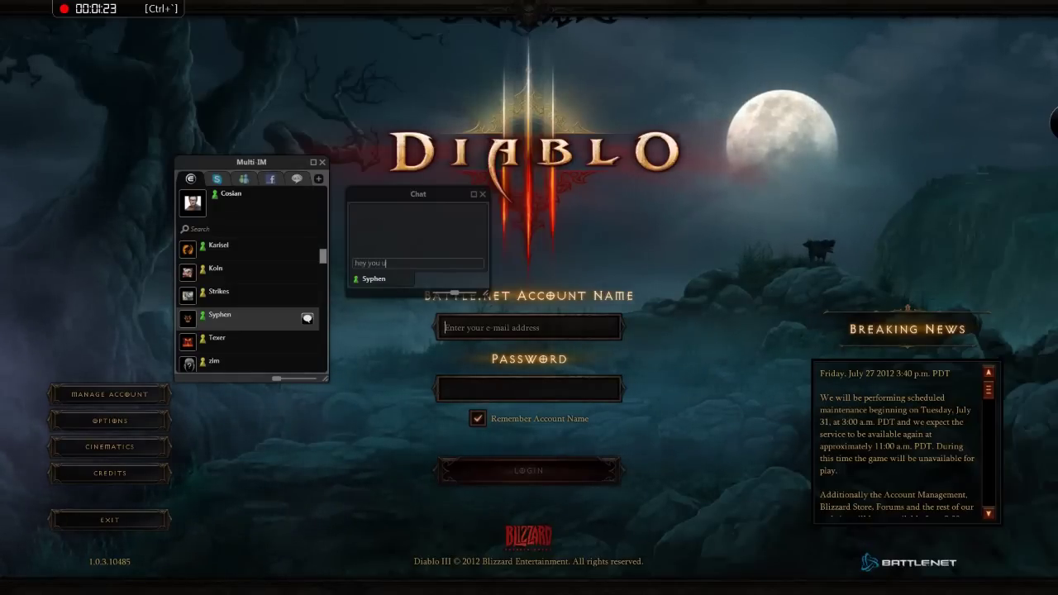
key(Return)
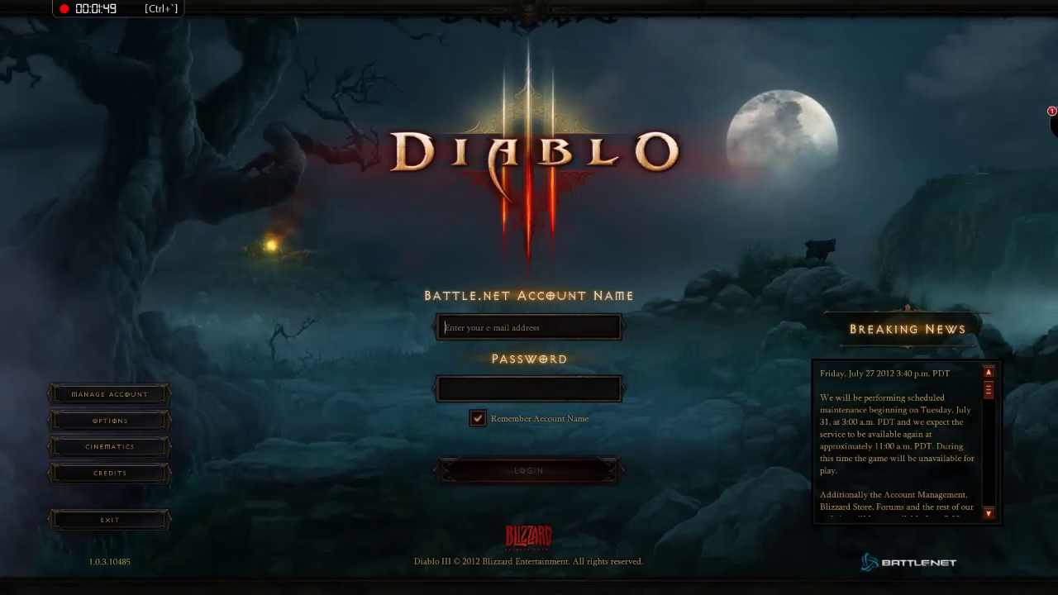
key(ctrl+grave)
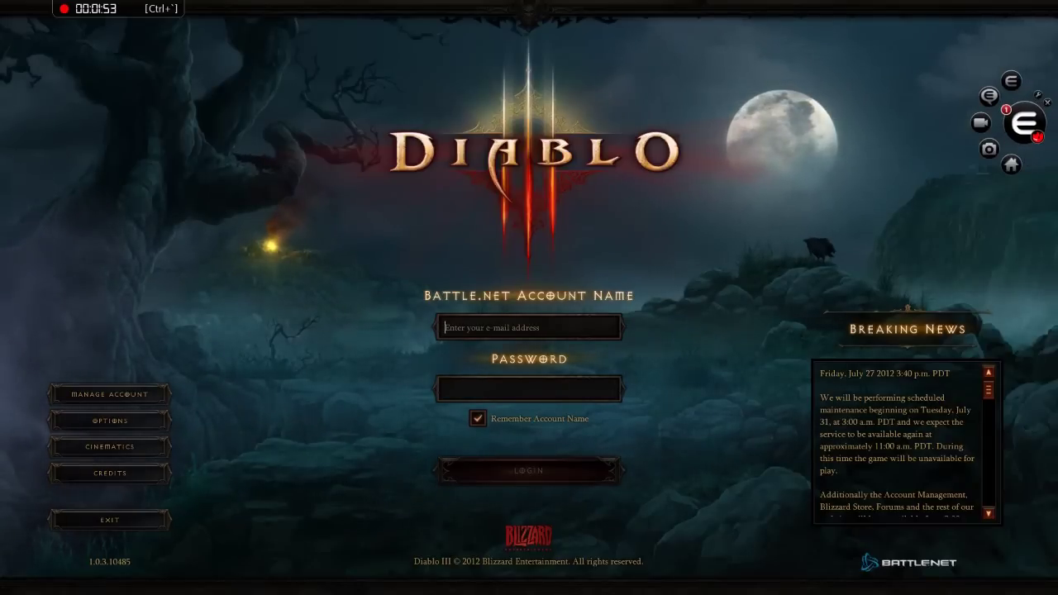
Step: Reopen Enjin Chat, reply 'nice this works', then close the conversation and Multi-IM windows
click(1025, 123)
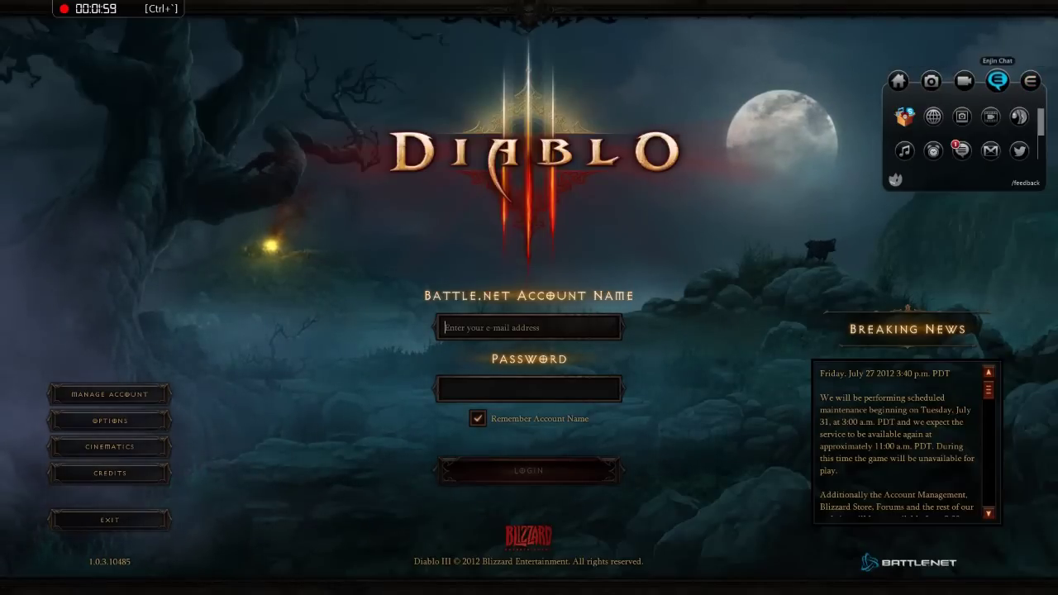
click(997, 80)
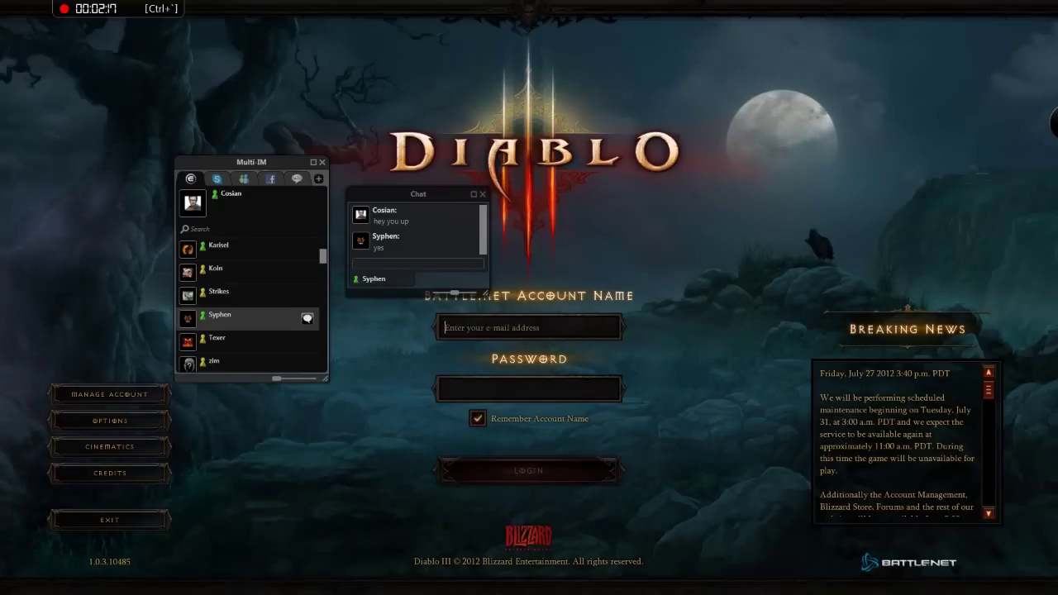
text(nice this works)
key(Return)
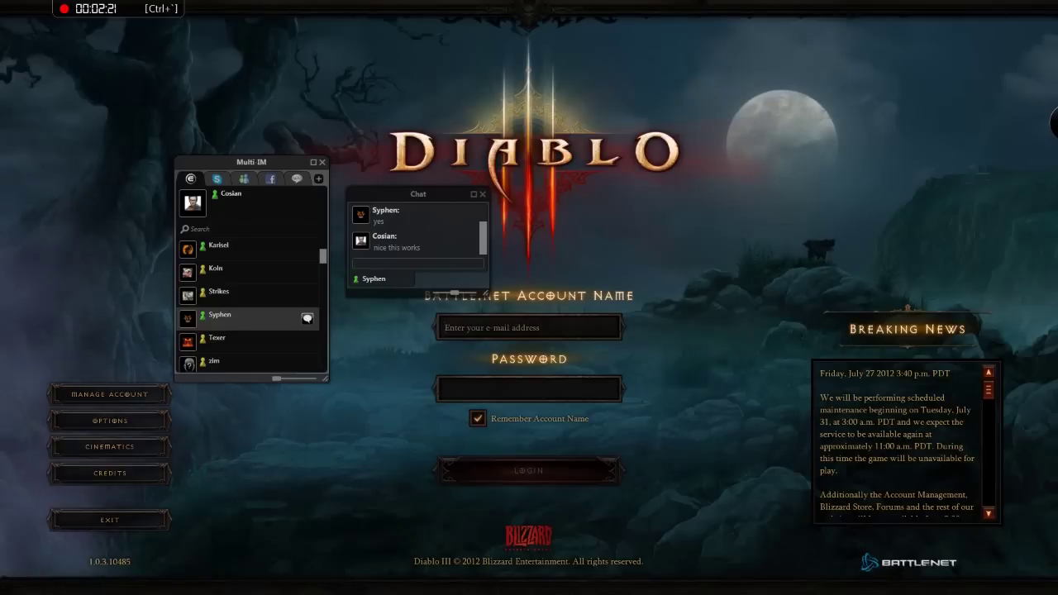
key(Escape)
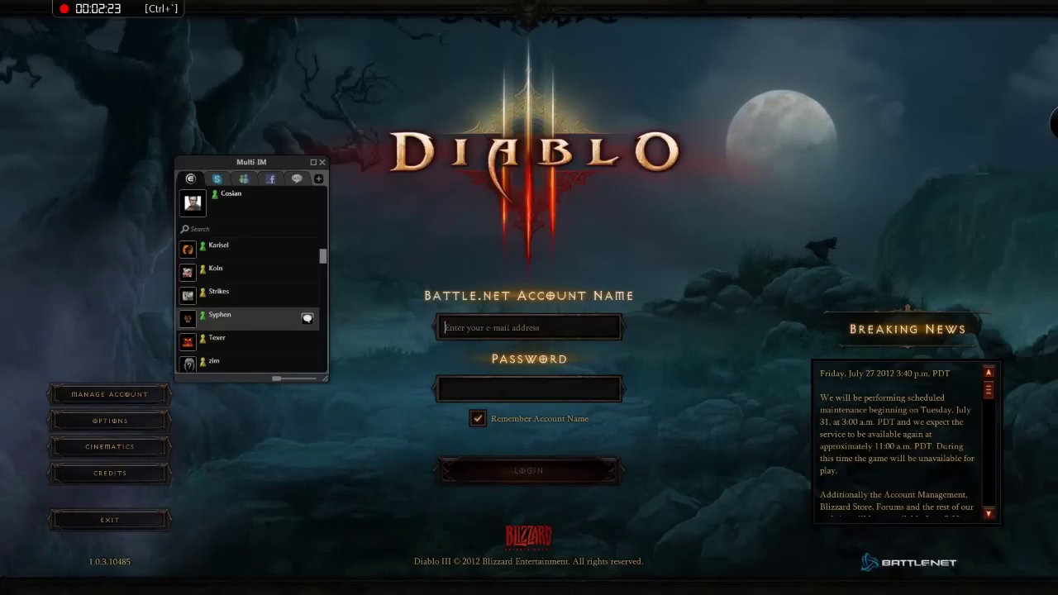
key(ctrl+grave)
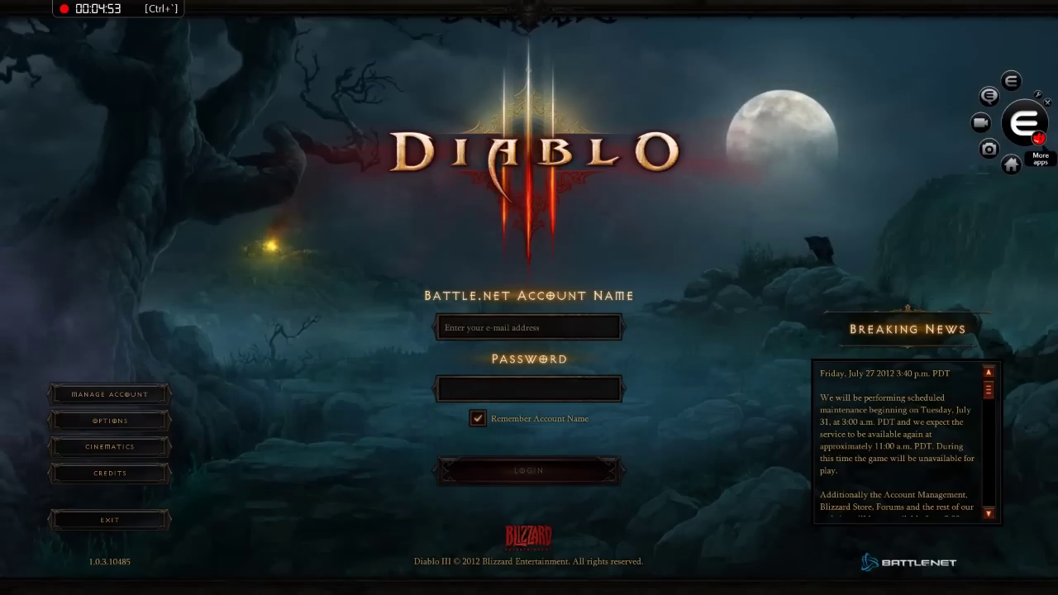
click(1011, 165)
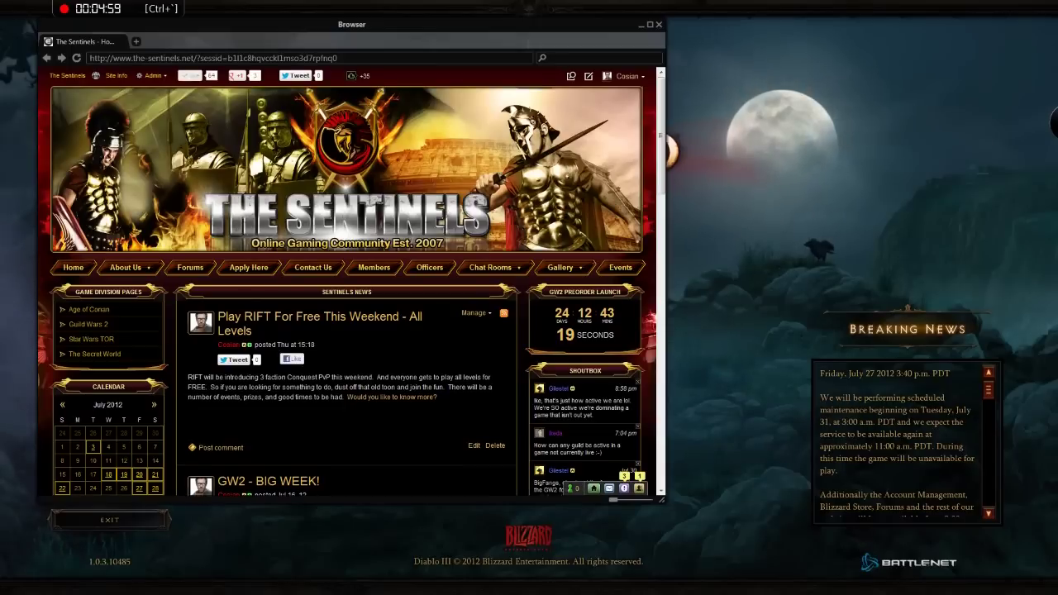
key(ctrl+l)
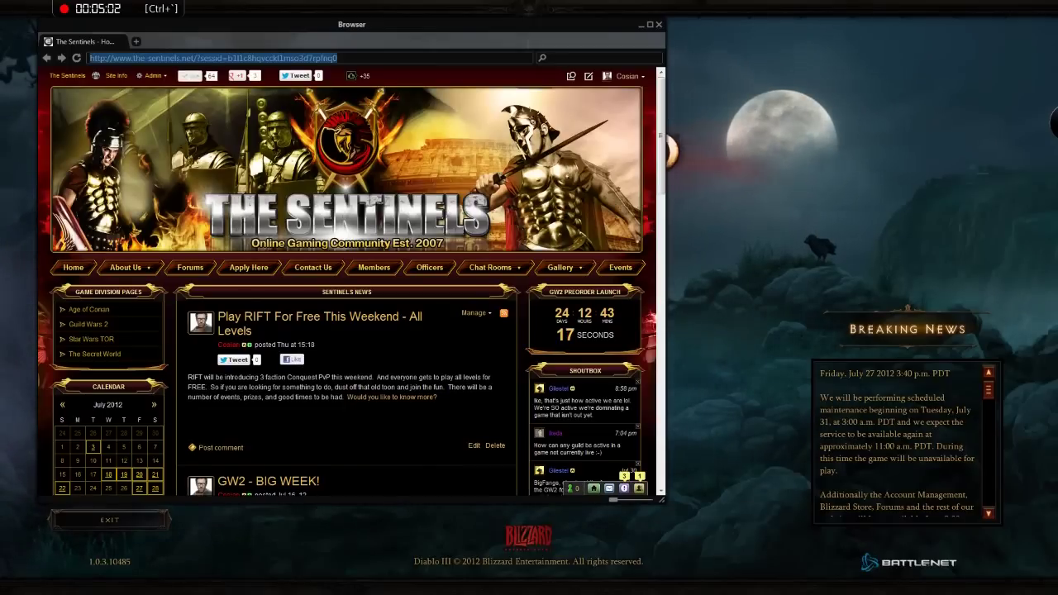
text(ww)
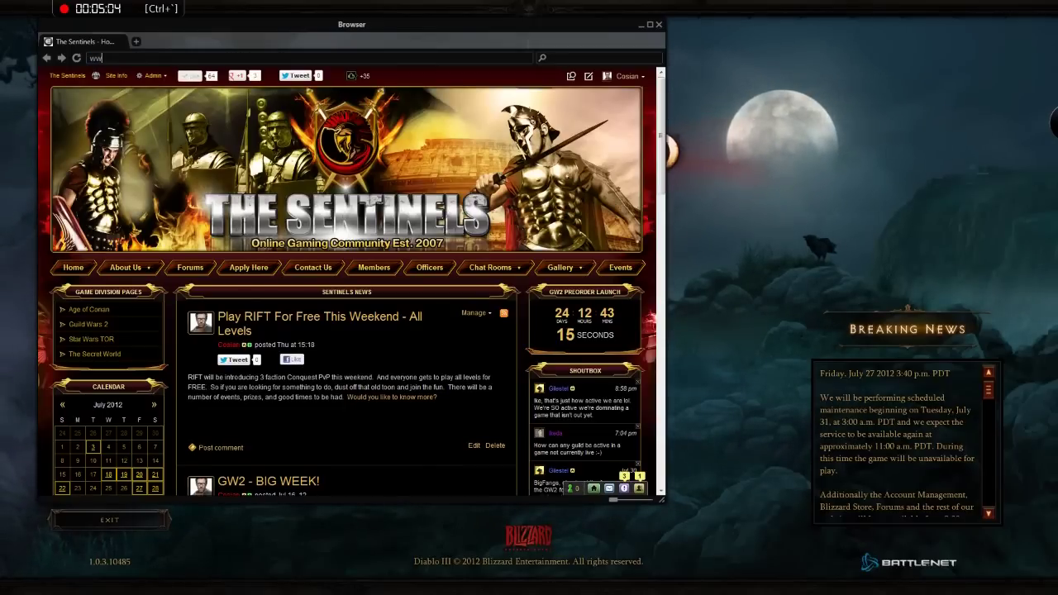
text(w.quali)
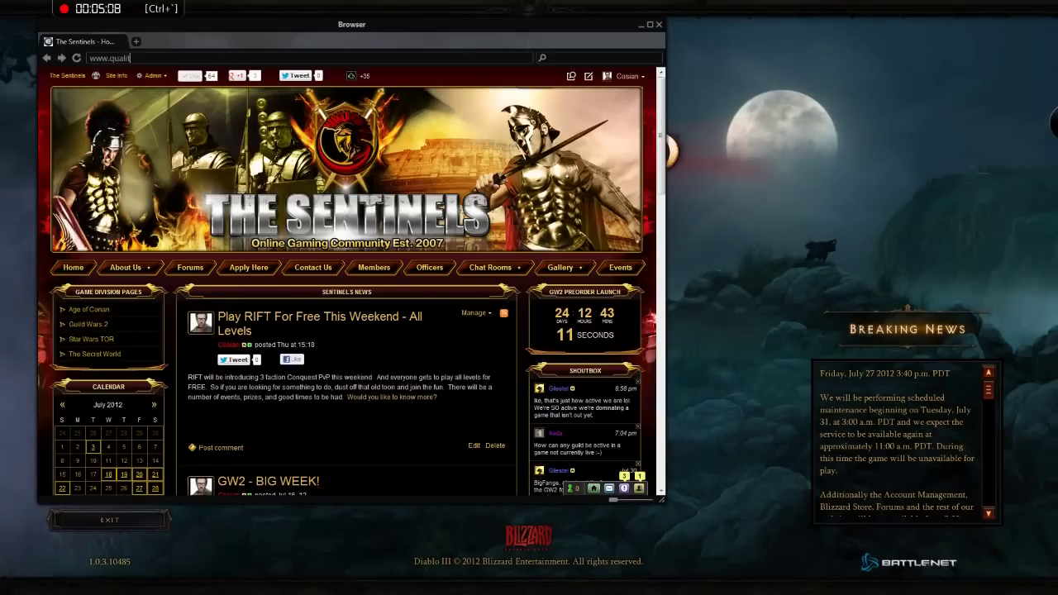
text(typromosplus.co)
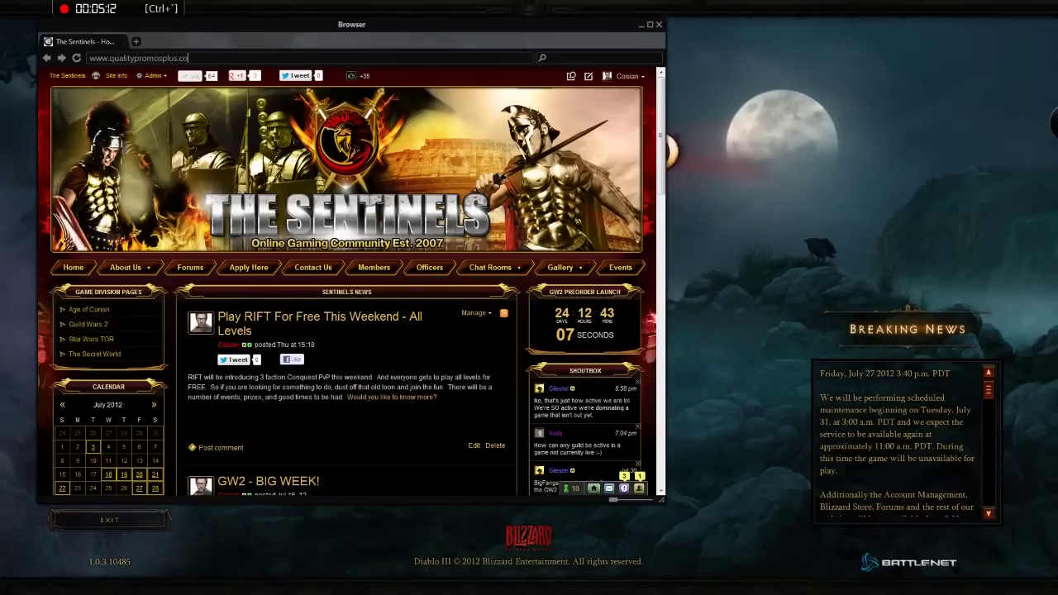
text(m)
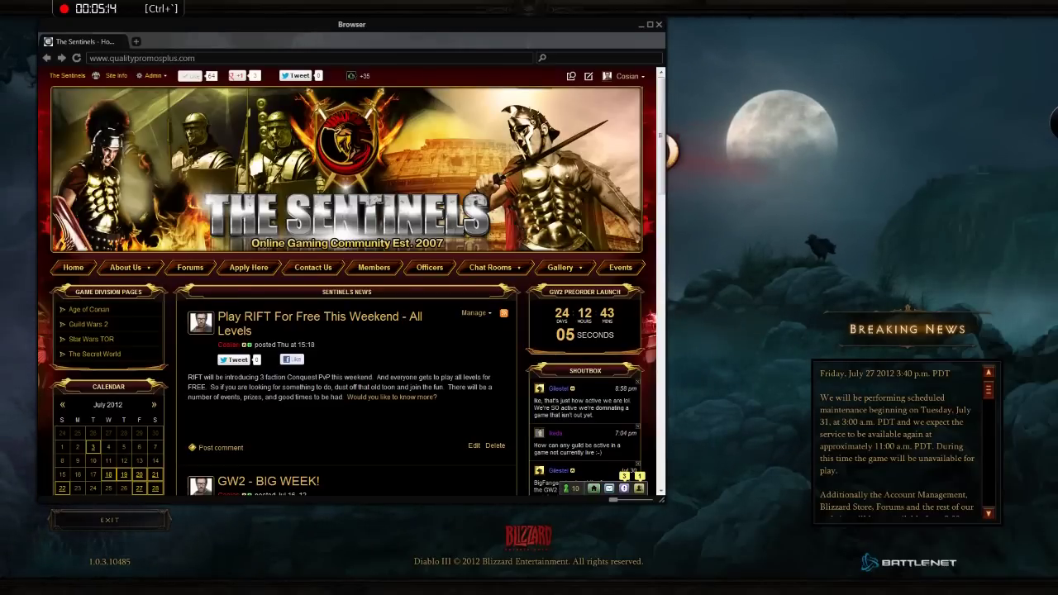
text(/miniirc)
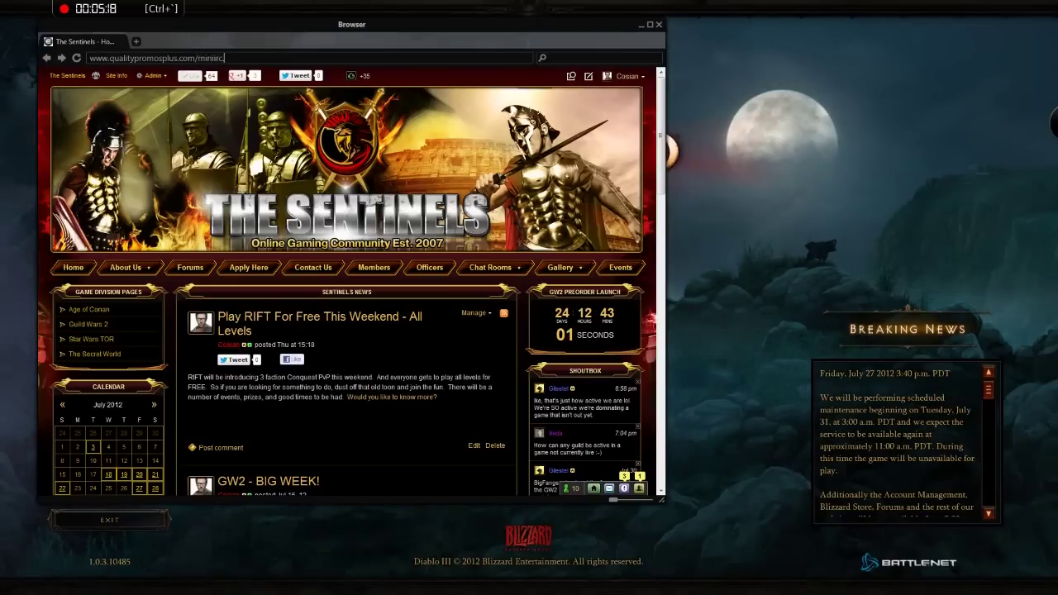
text(.html)
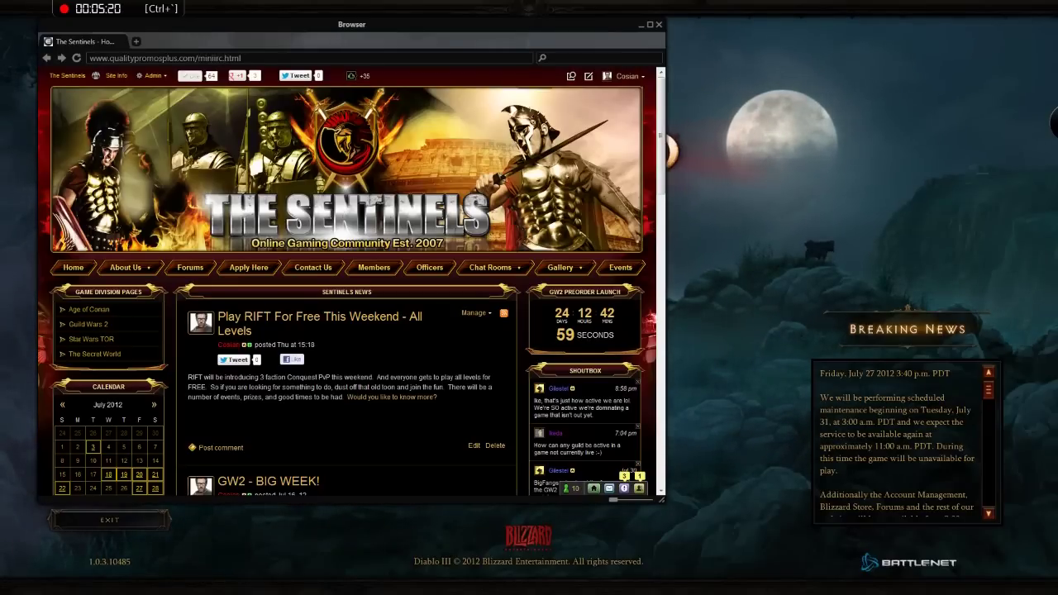
key(Return)
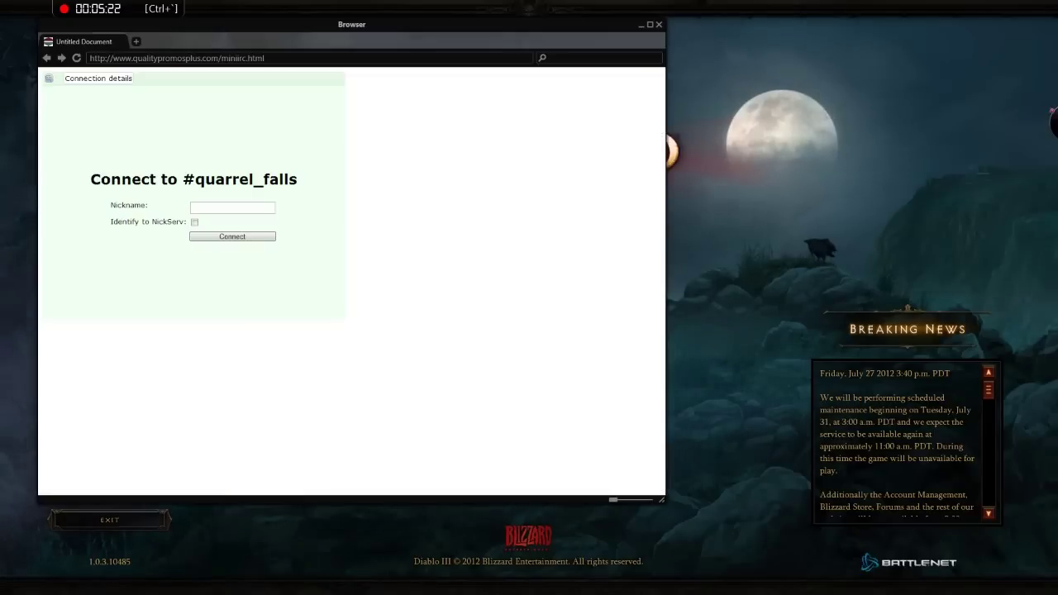
Step: Connect to #quarrel_falls with a chat nickname and NickServ identification, then shrink the browser
click(232, 208)
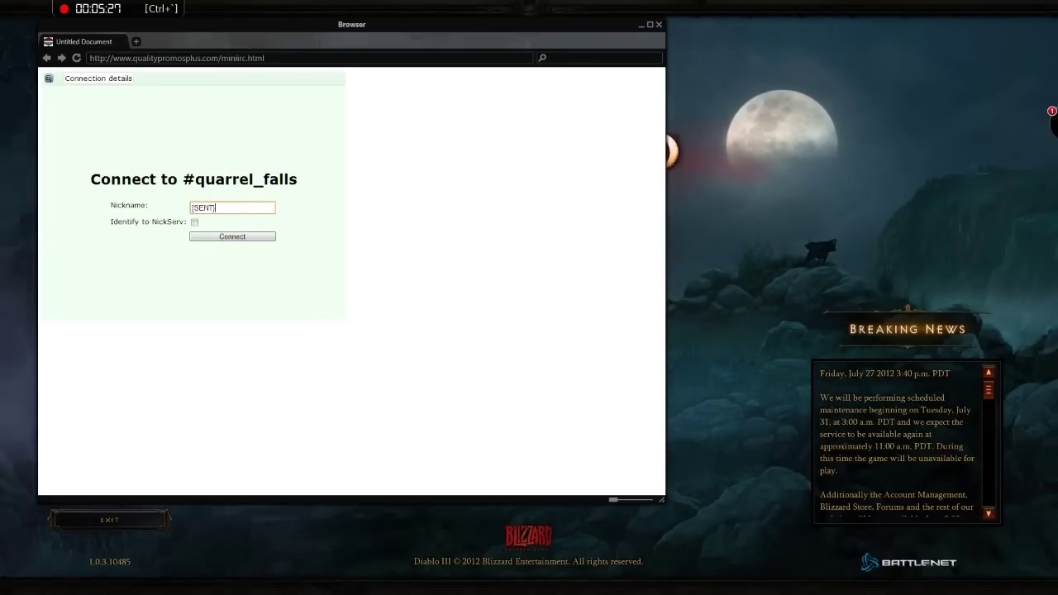
text([SENT]Cosian)
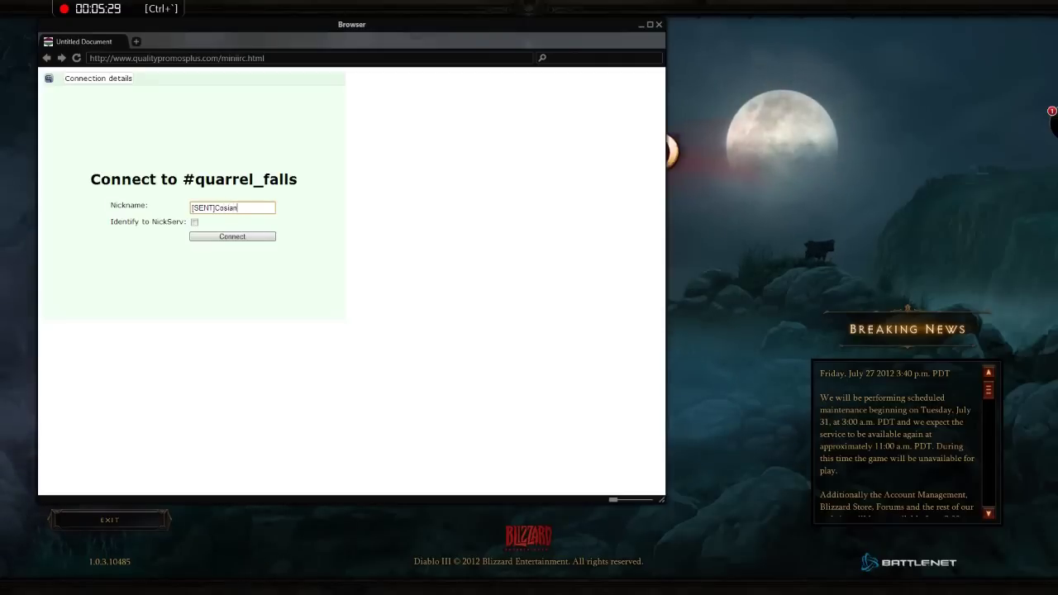
key(Tab)
key(space)
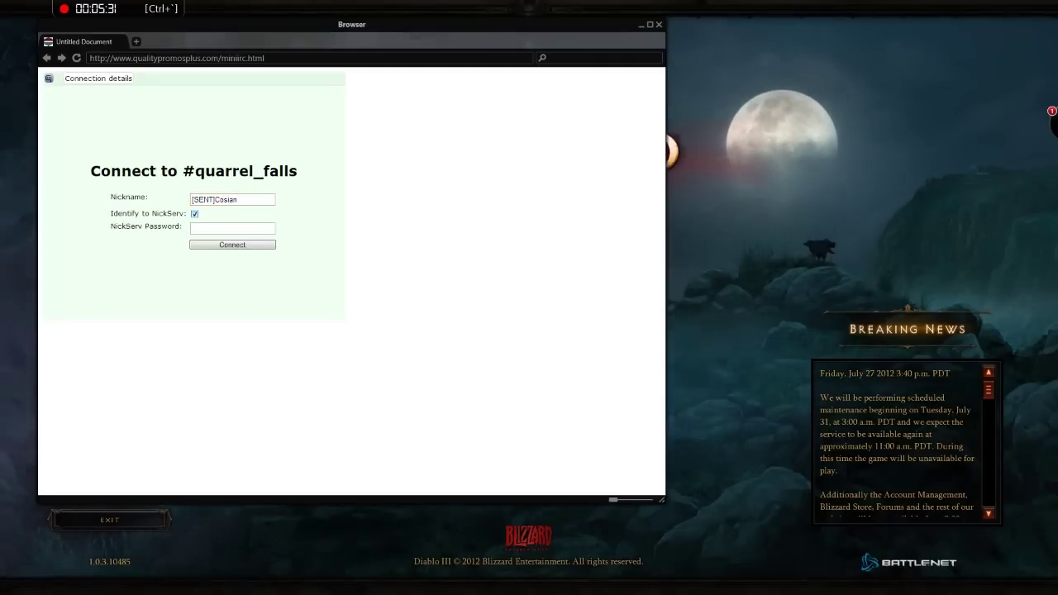
key(Tab)
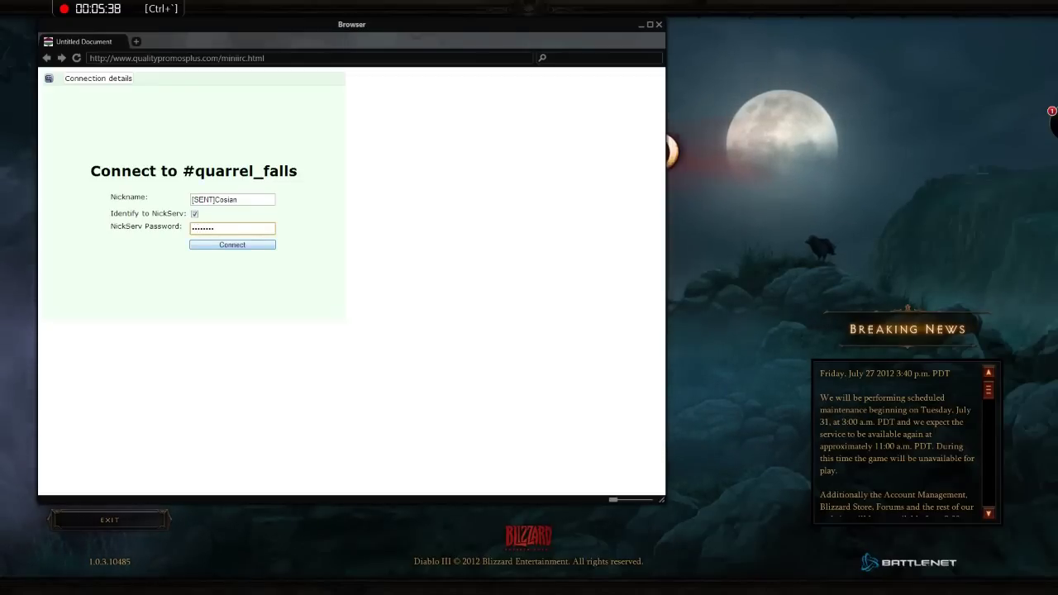
key(Return)
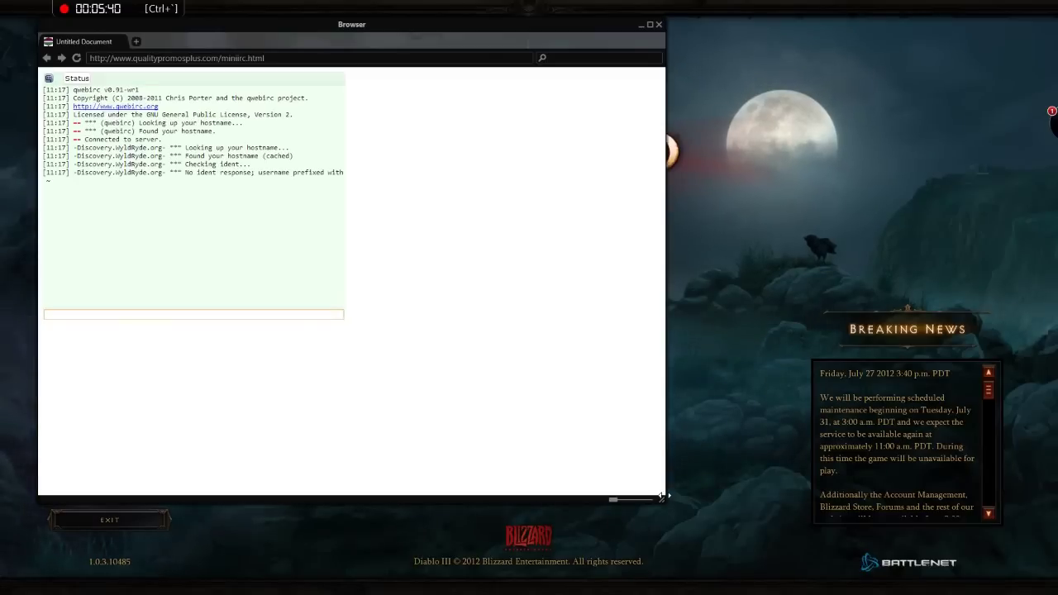
drag(661, 496, 350, 328)
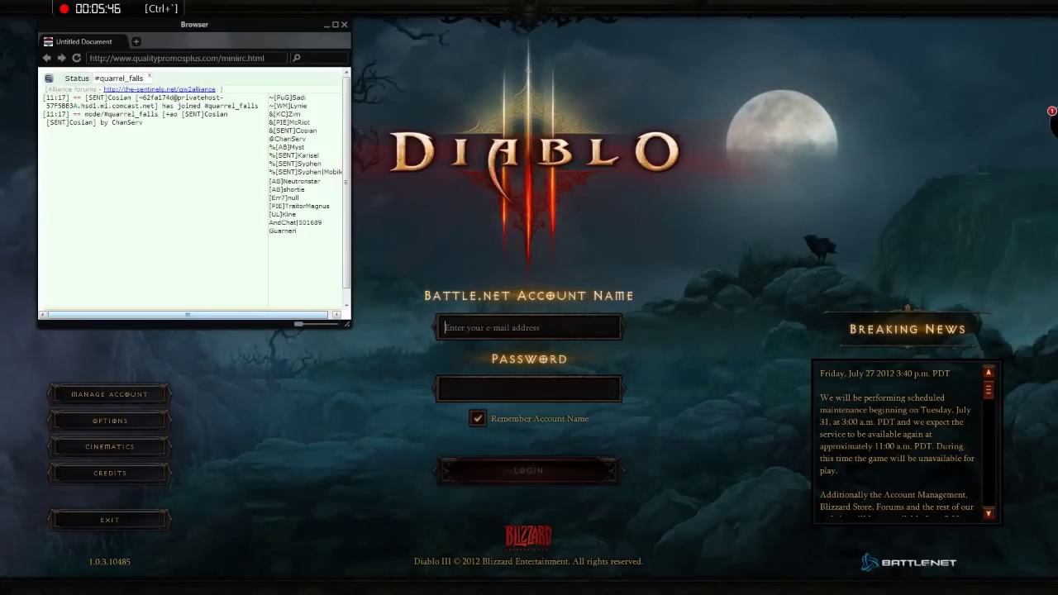
Step: Post 'hiya m8s' and 'testing overlay irc' to #quarrel_falls, then toggle the overlay off and on
drag(350, 328, 346, 339)
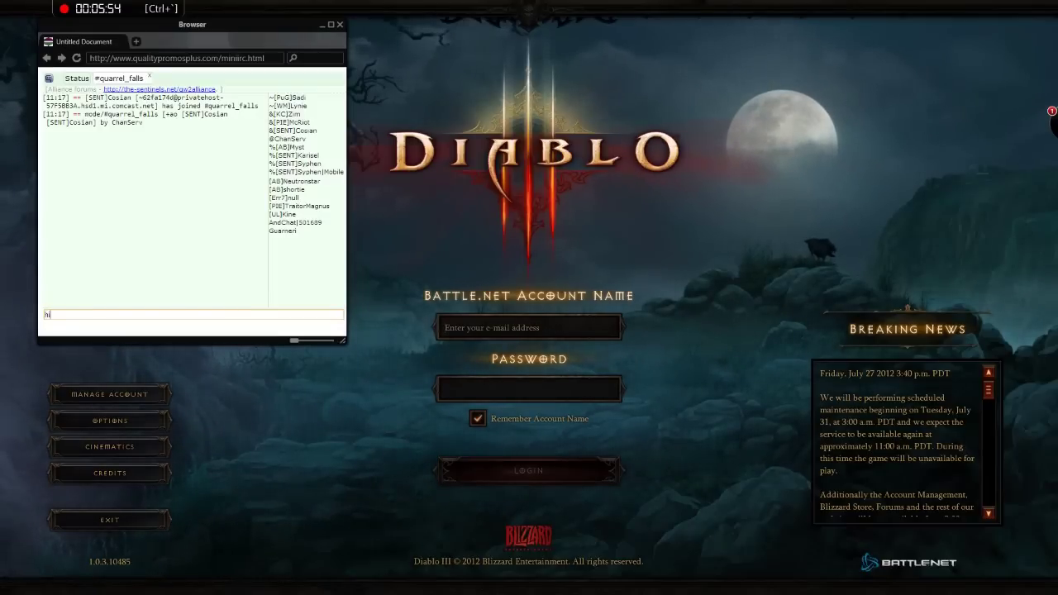
text(m8s)
key(Return)
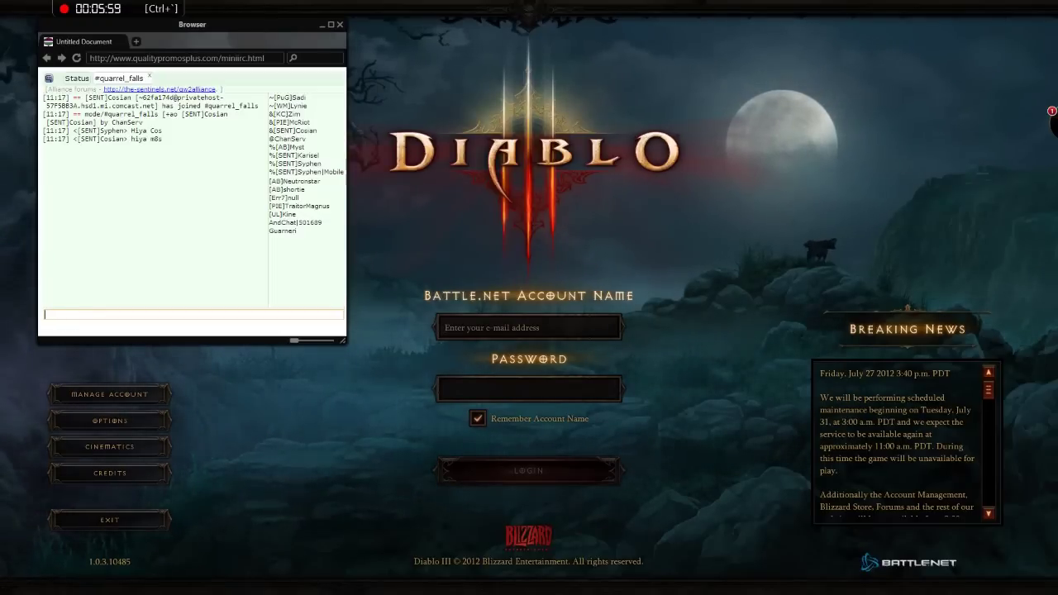
text(testing o)
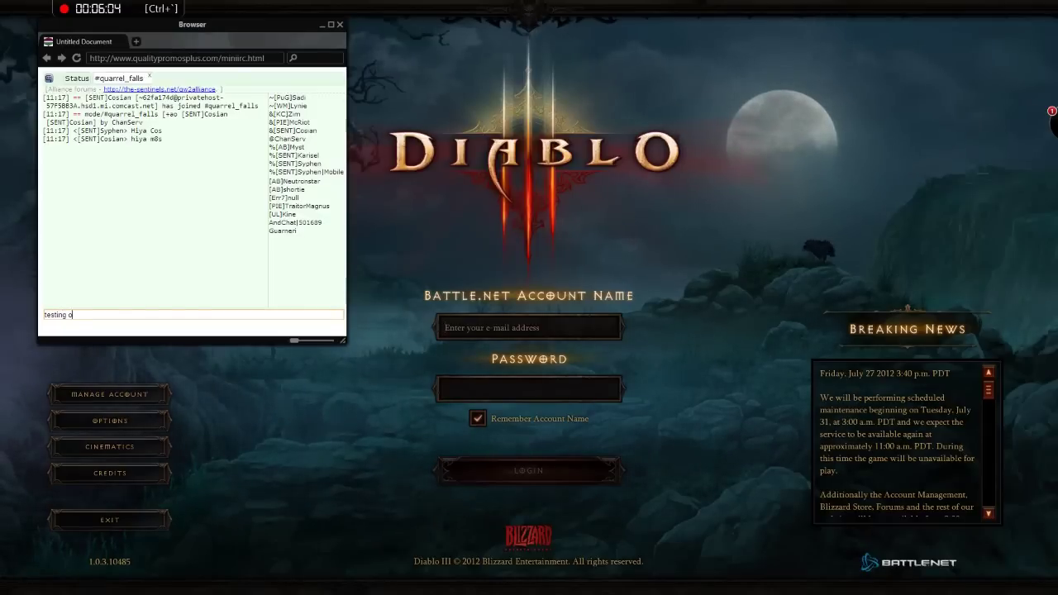
text(verlay it)
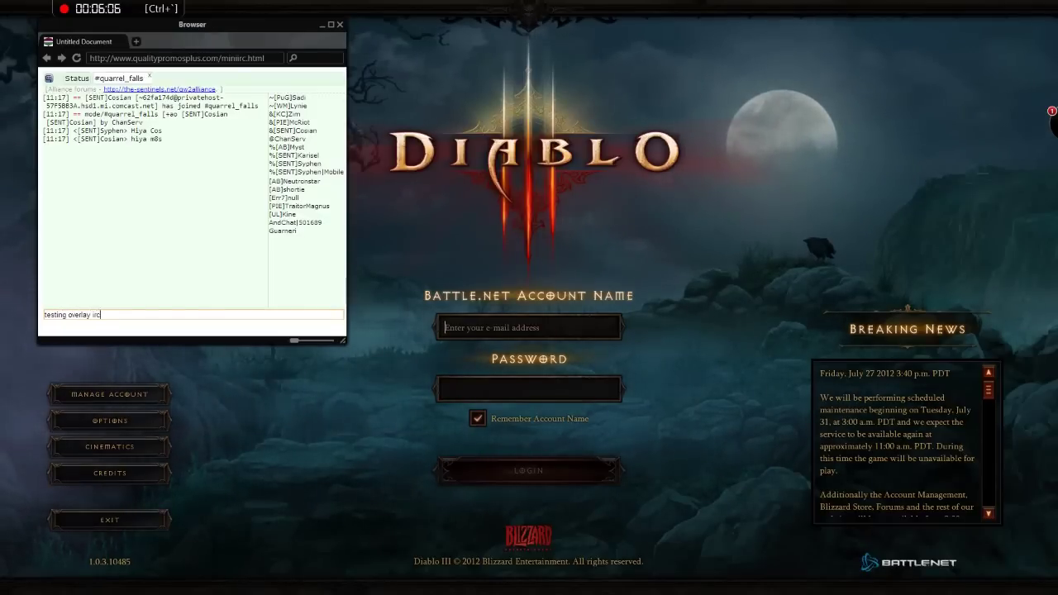
text(c)
key(Return)
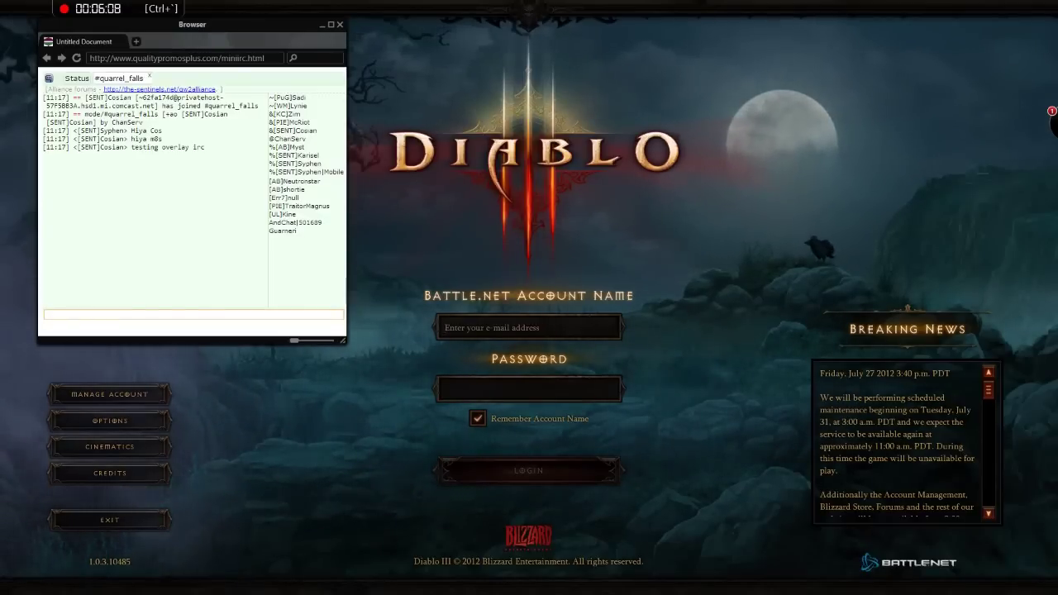
key(ctrl+grave)
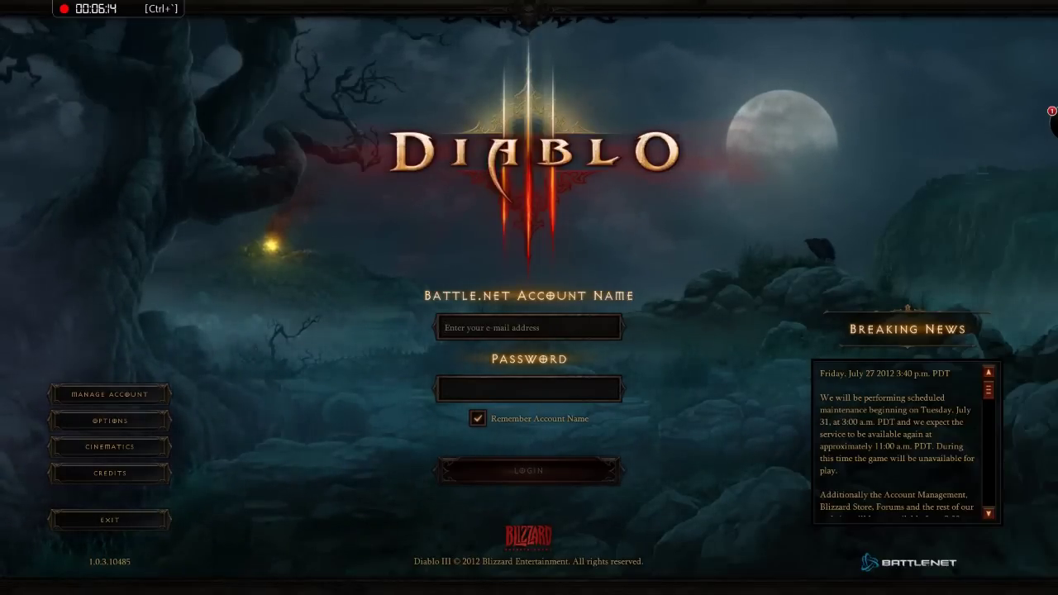
key(ctrl+grave)
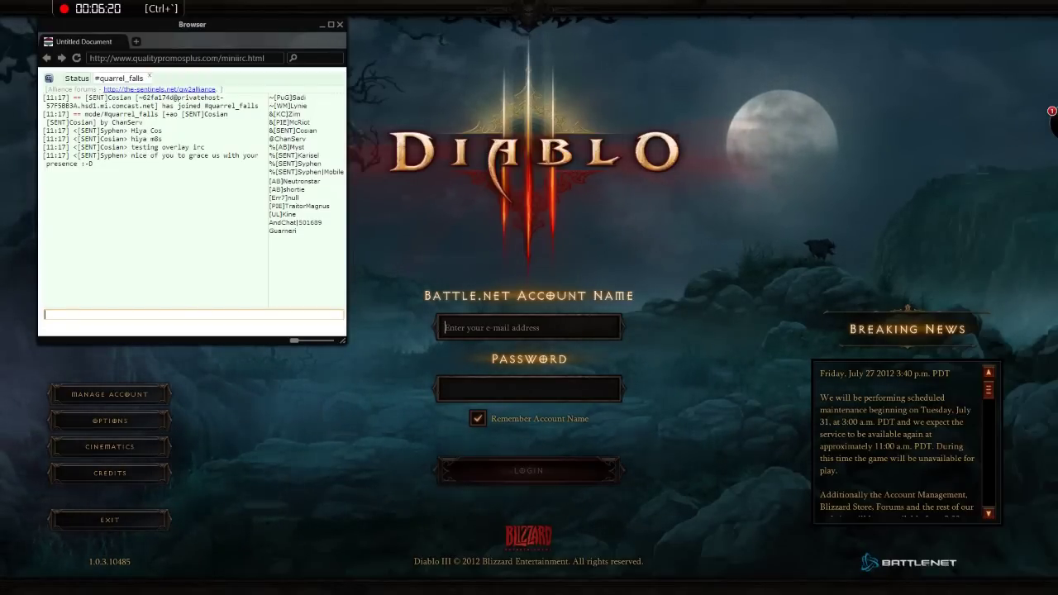
Step: Post 'hehe well I am out again back soon' to #quarrel_falls and hide the overlay
text(hehe)
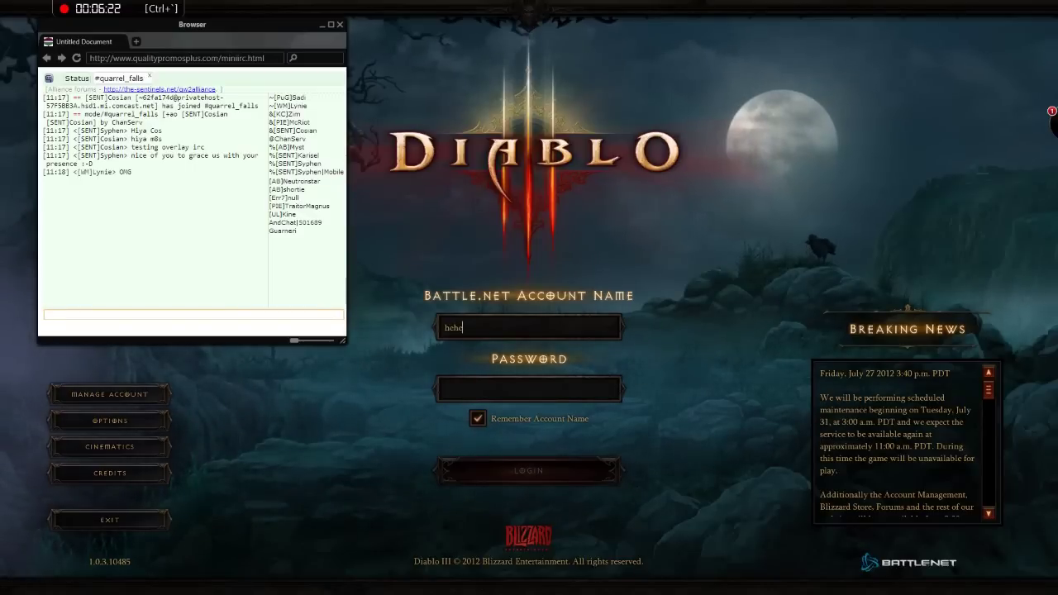
text(hehe wel)
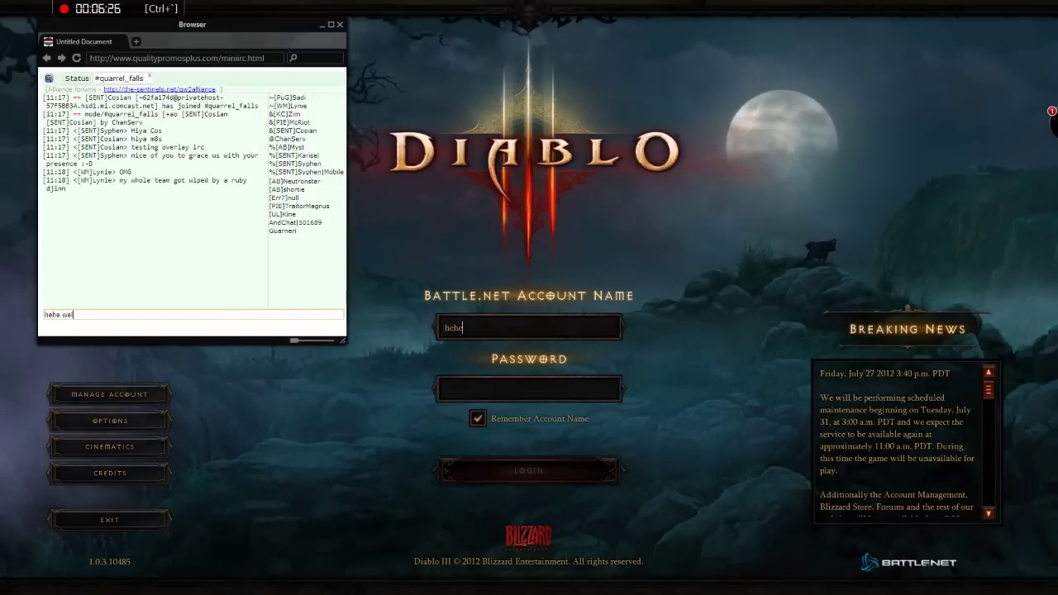
text(l I a)
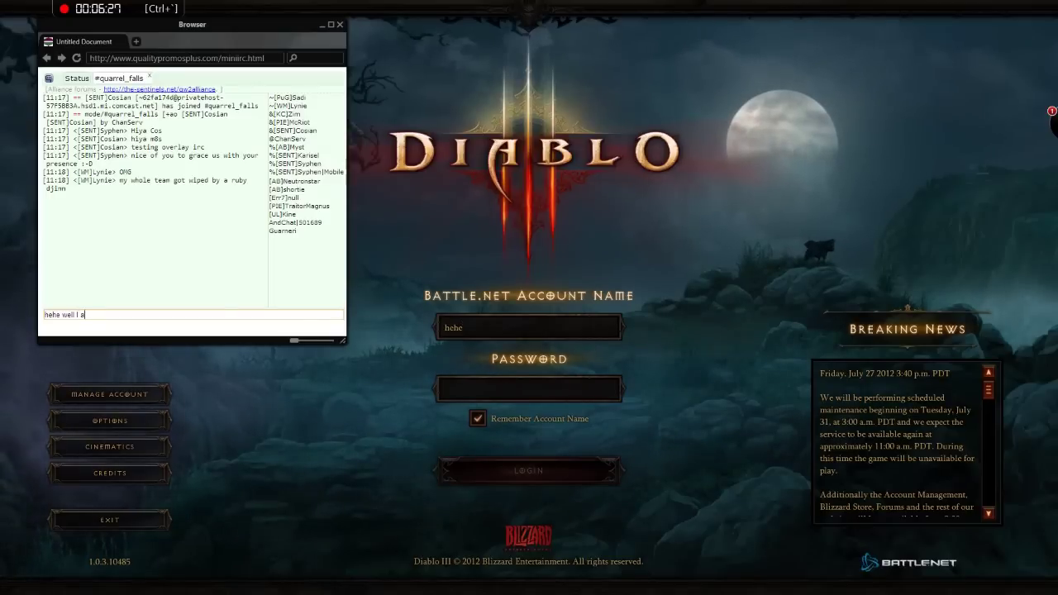
text(m out ag)
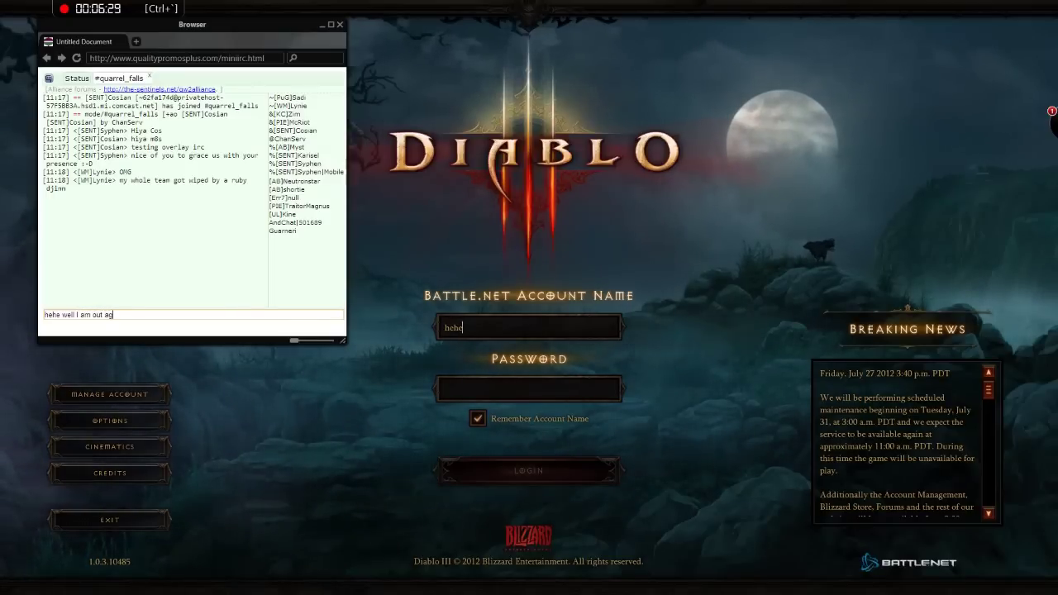
text(ain back soon)
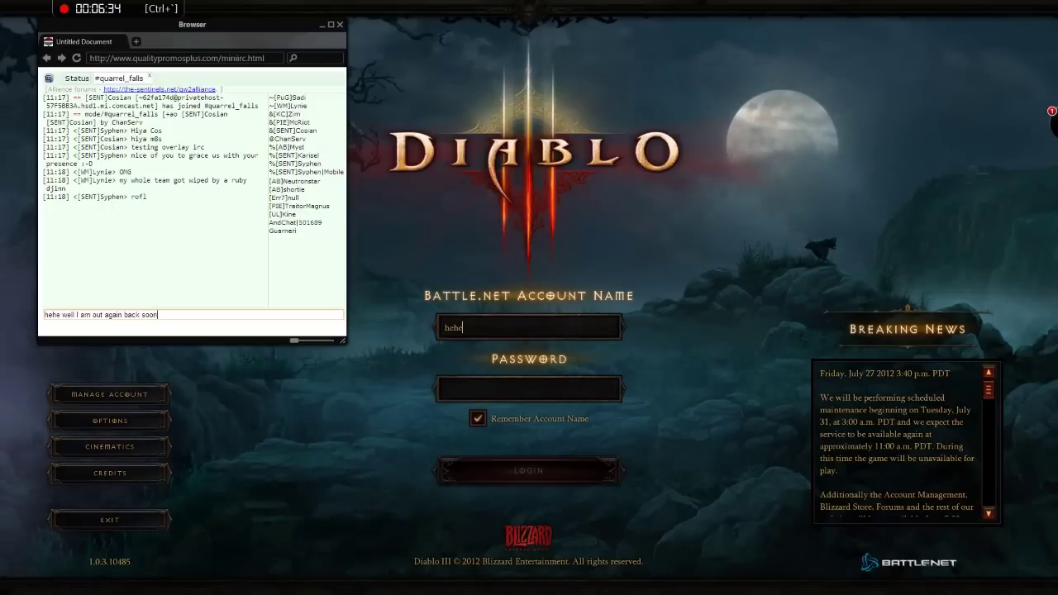
key(Return)
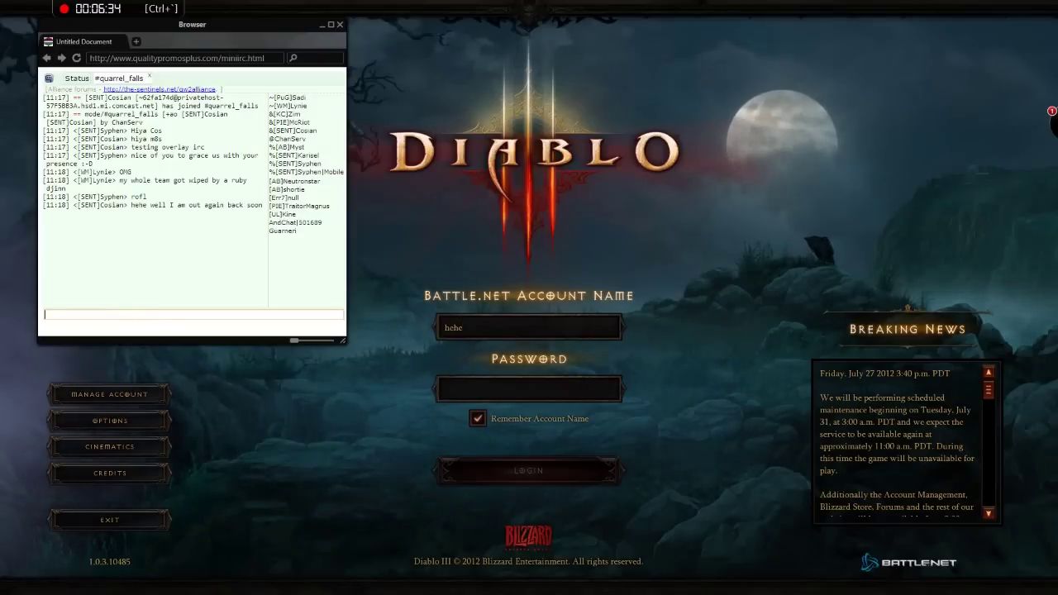
key(ctrl+grave)
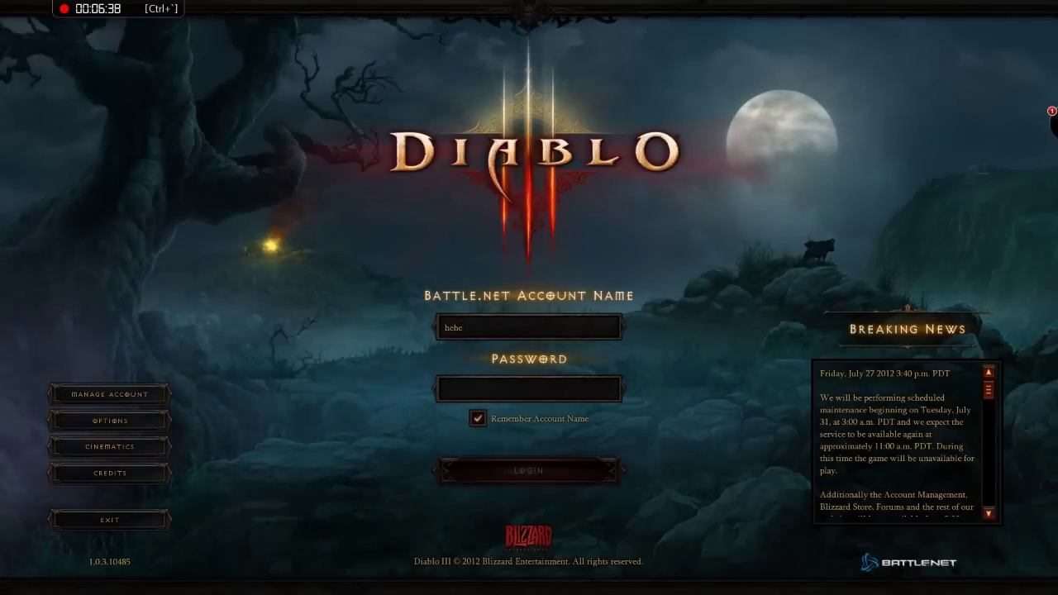
Step: Expand the Enjin radial dashboard menu from the icon at the right screen edge
mouse_move(1043, 123)
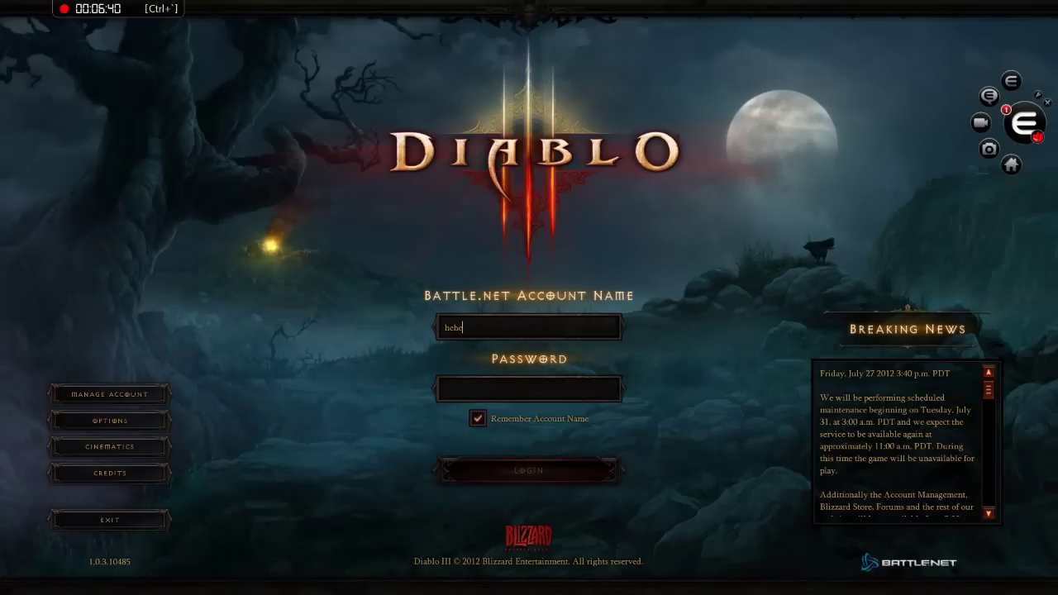